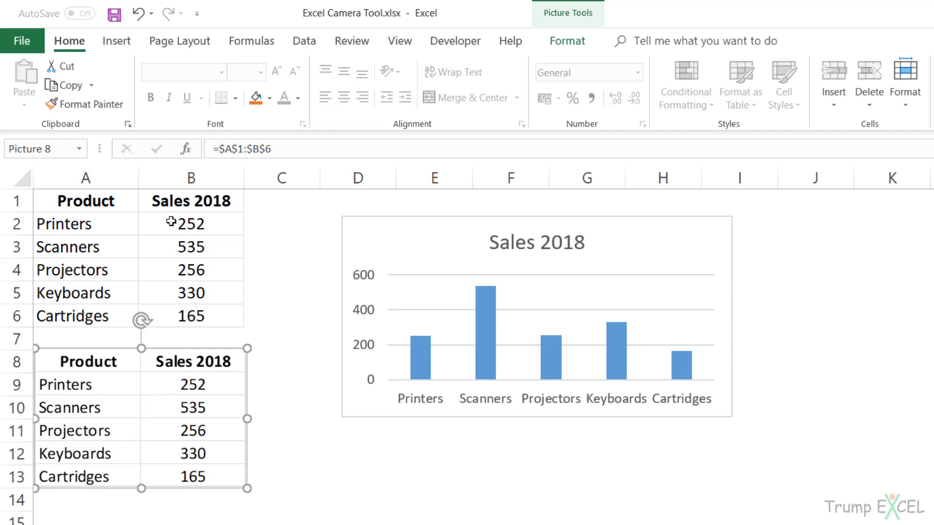
Fill the sales values in B2:B6 with the lightest orange theme color.
{"action": "left_click_drag", "start_coordinate": [173, 221], "coordinate": [168, 316]}
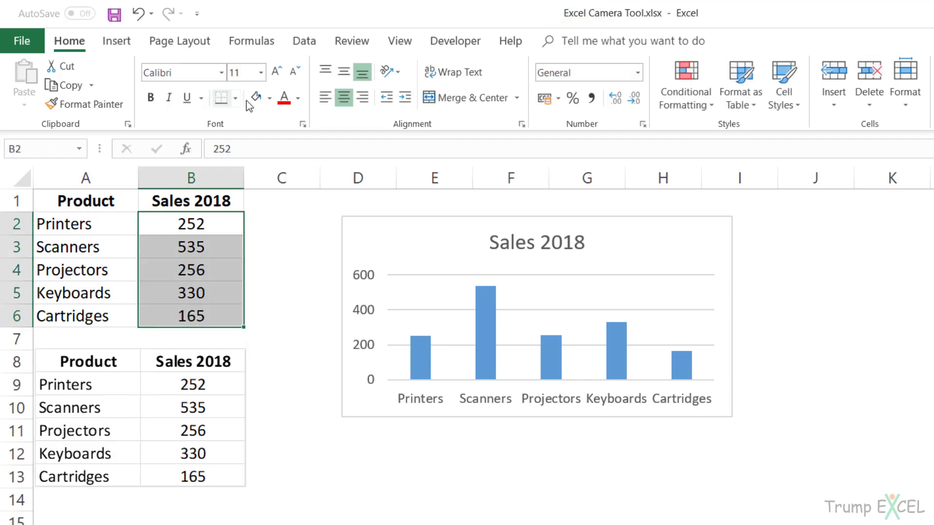
{"action": "left_click", "coordinate": [269, 99]}
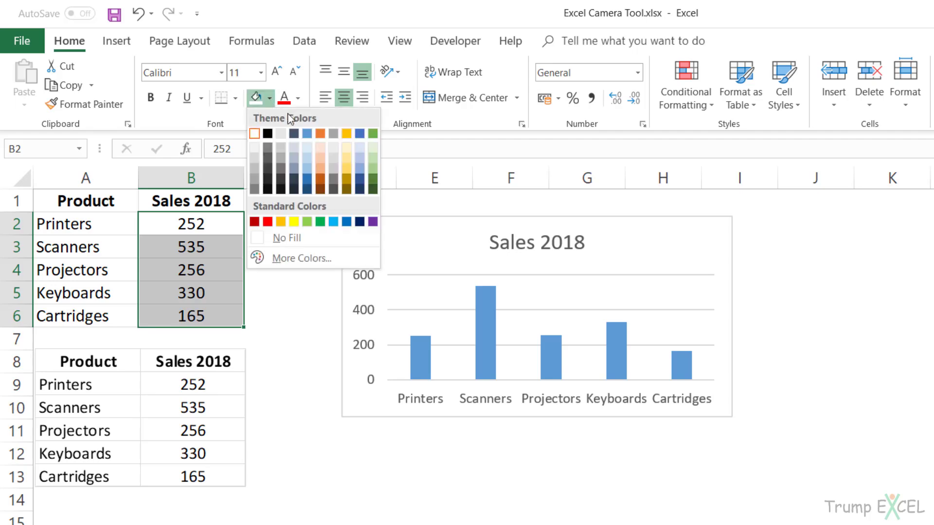
{"action": "left_click", "coordinate": [319, 148]}
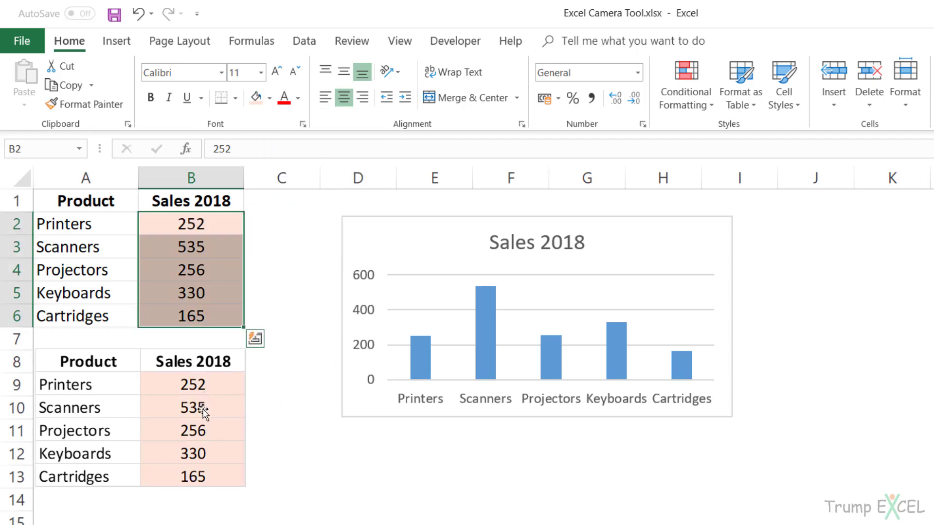
Move the linked table picture beneath the chart and set the Printers sales in B2 to 500.
{"action": "left_click_drag", "start_coordinate": [155, 421], "coordinate": [439, 510]}
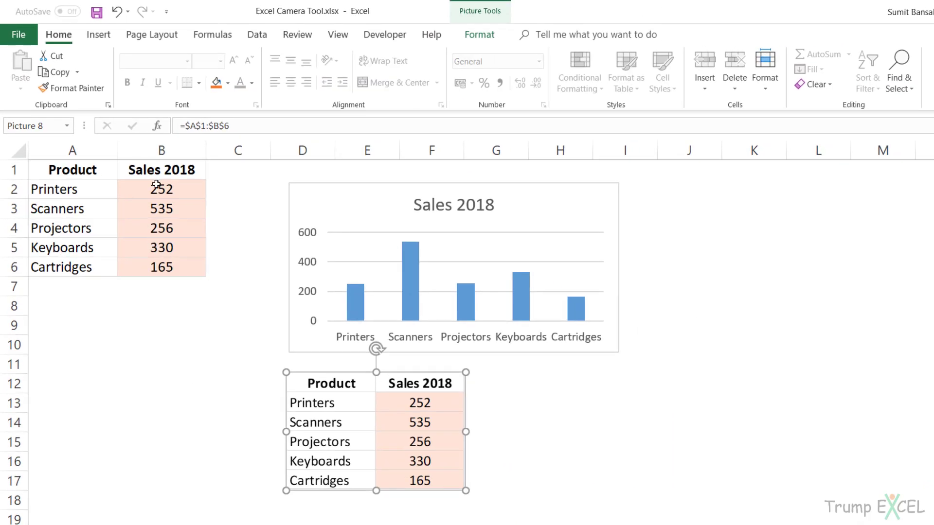
{"action": "left_click", "coordinate": [156, 185]}
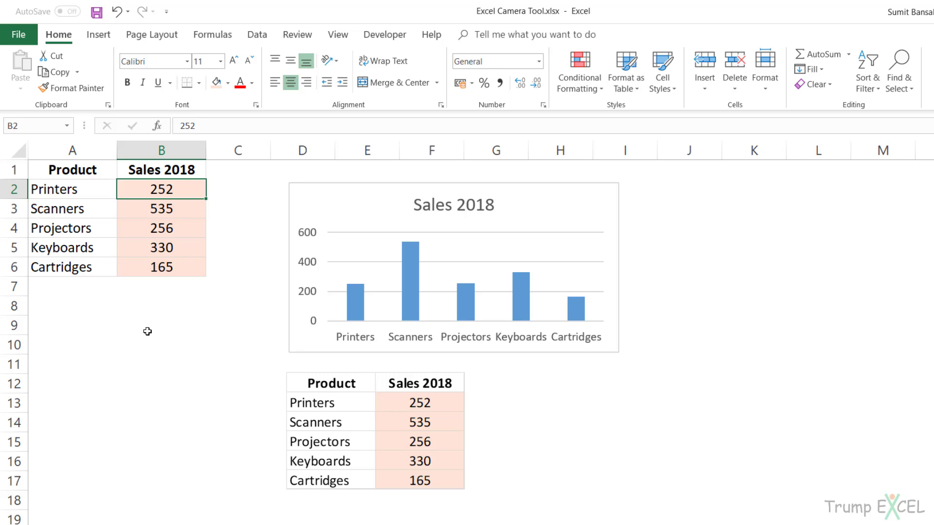
{"action": "type", "text": "500"}
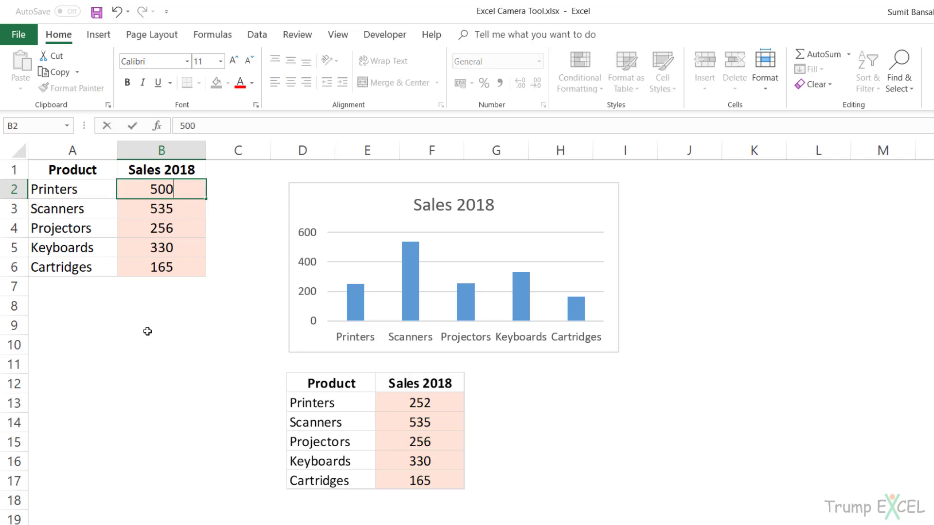
{"action": "key", "text": "Return"}
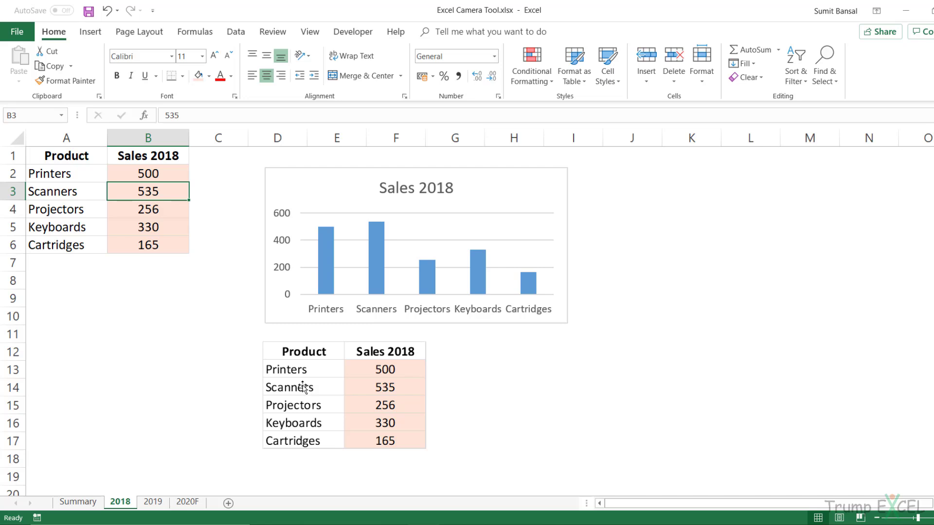
Check the Summary sheet, return to the 2018 sheet and delete the linked table picture below the chart.
{"action": "left_click", "coordinate": [93, 503]}
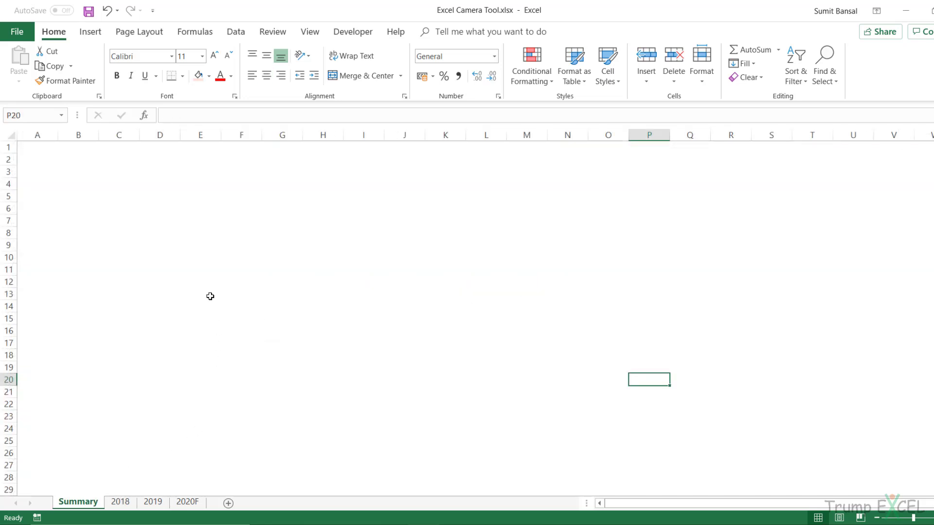
{"action": "left_click", "coordinate": [121, 502]}
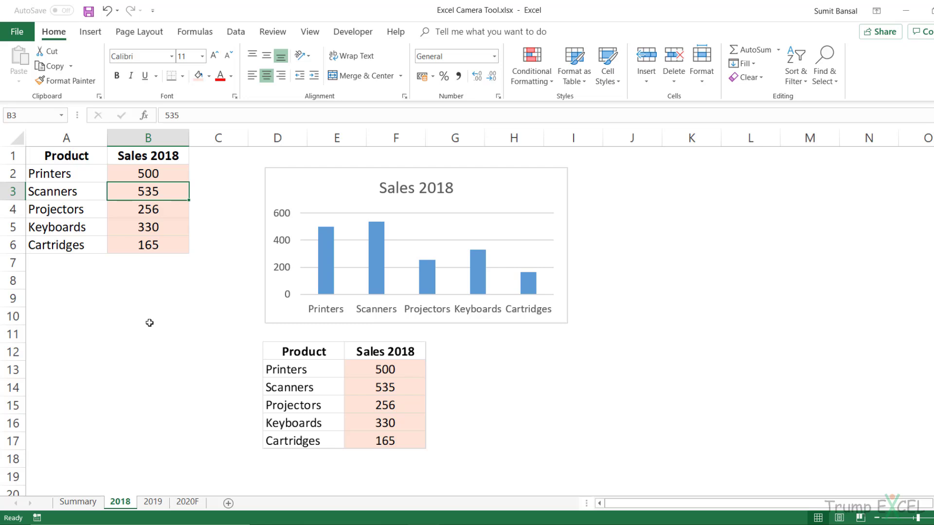
{"action": "left_click", "coordinate": [272, 350]}
{"action": "key", "text": "Delete"}
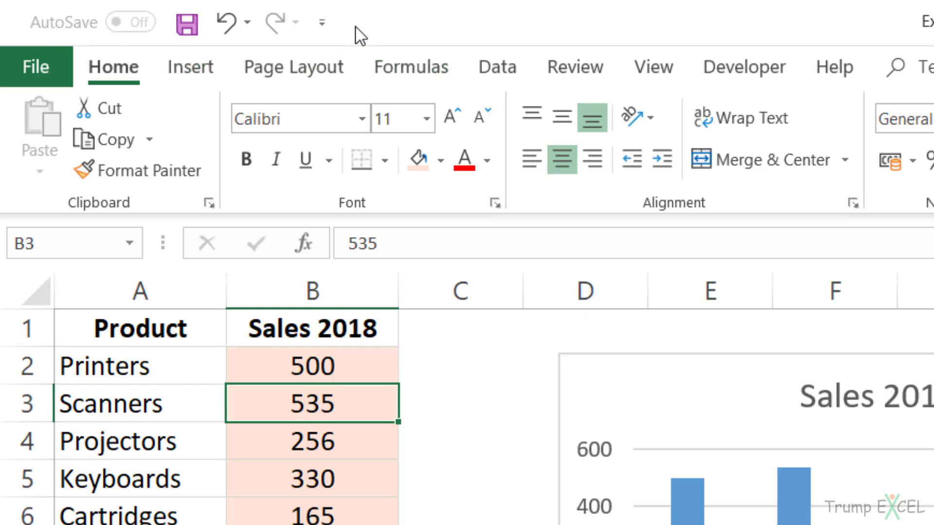
Add the Camera command from All Commands to the Quick Access Toolbar.
{"action": "left_click", "coordinate": [322, 22]}
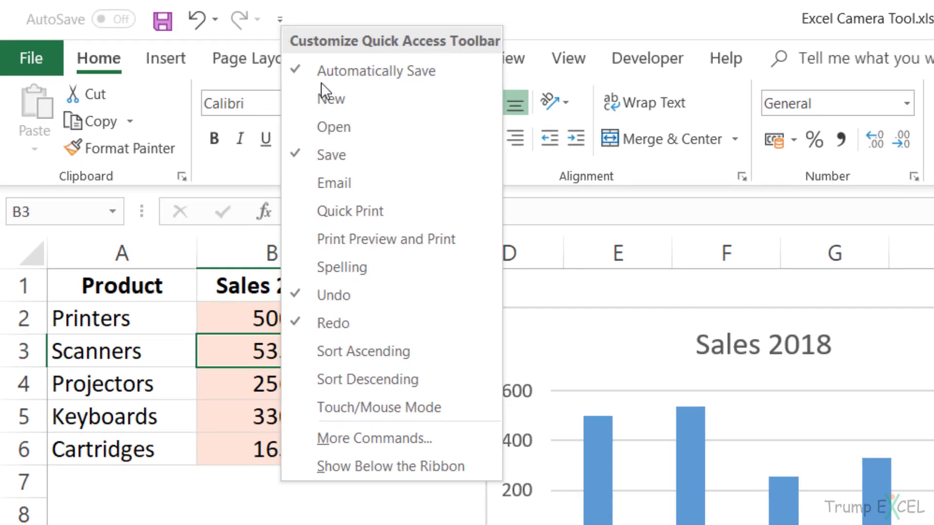
{"action": "left_click", "coordinate": [348, 438]}
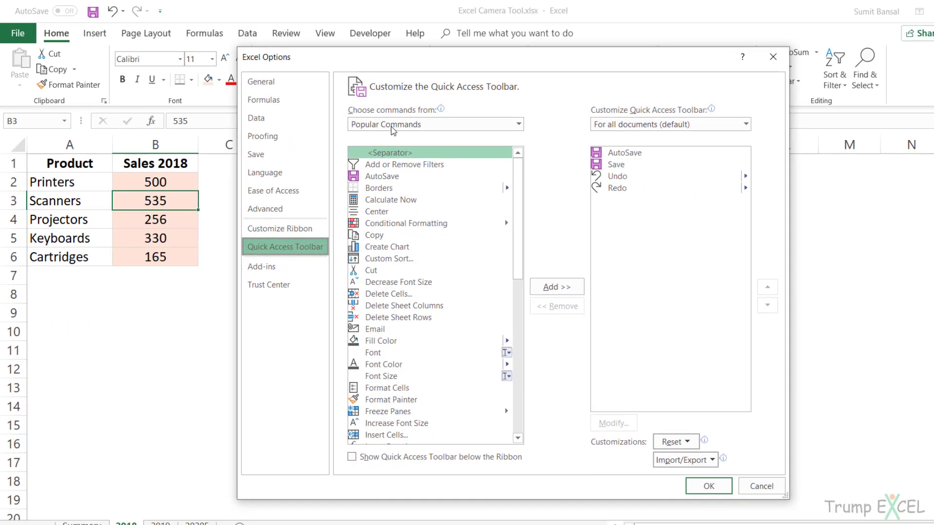
{"action": "left_click", "coordinate": [393, 127]}
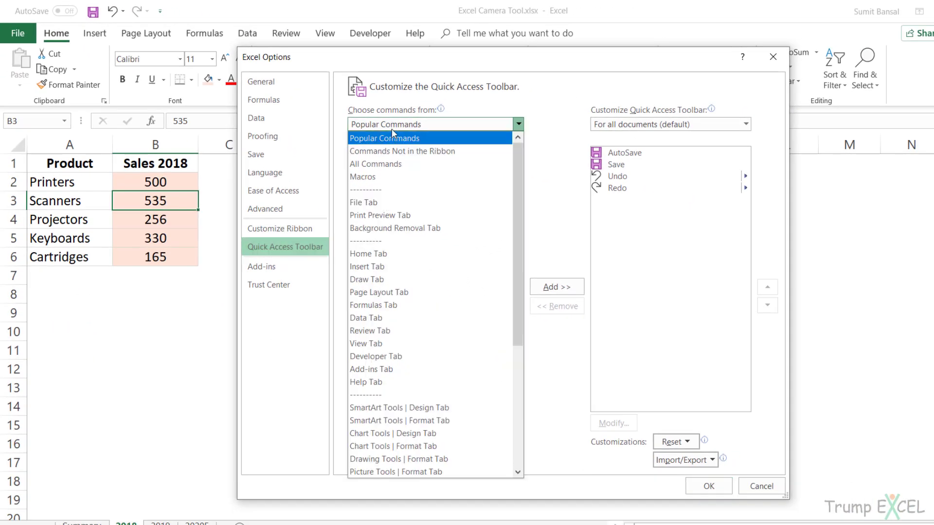
{"action": "left_click", "coordinate": [395, 132]}
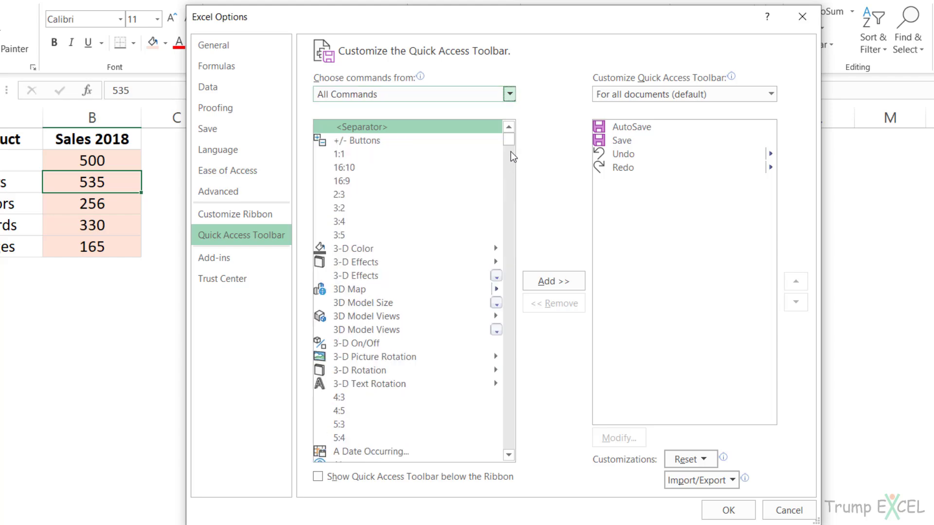
{"action": "left_click_drag", "start_coordinate": [511, 139], "coordinate": [506, 167]}
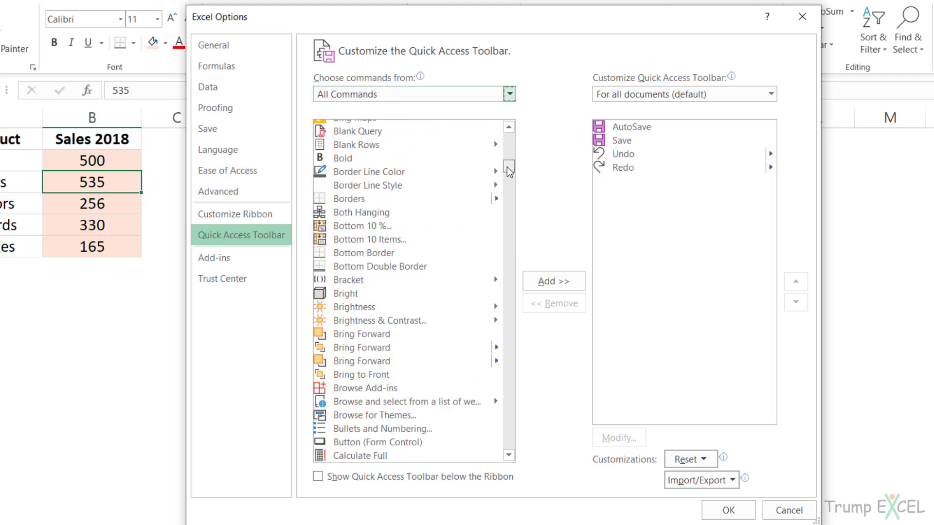
{"action": "scroll", "coordinate": [407, 227], "scroll_direction": "down", "scroll_amount": 7}
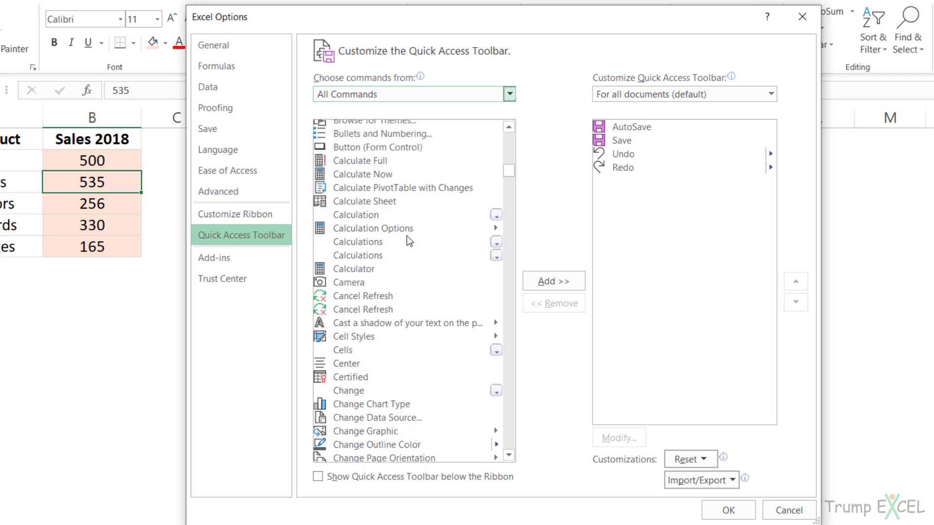
{"action": "left_click", "coordinate": [354, 283]}
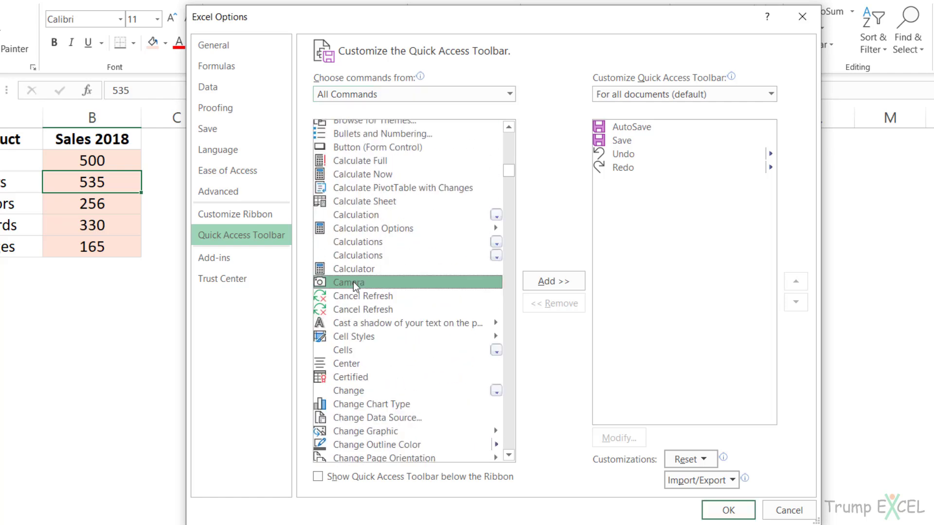
{"action": "left_click", "coordinate": [552, 282]}
{"action": "left_click", "coordinate": [727, 510]}
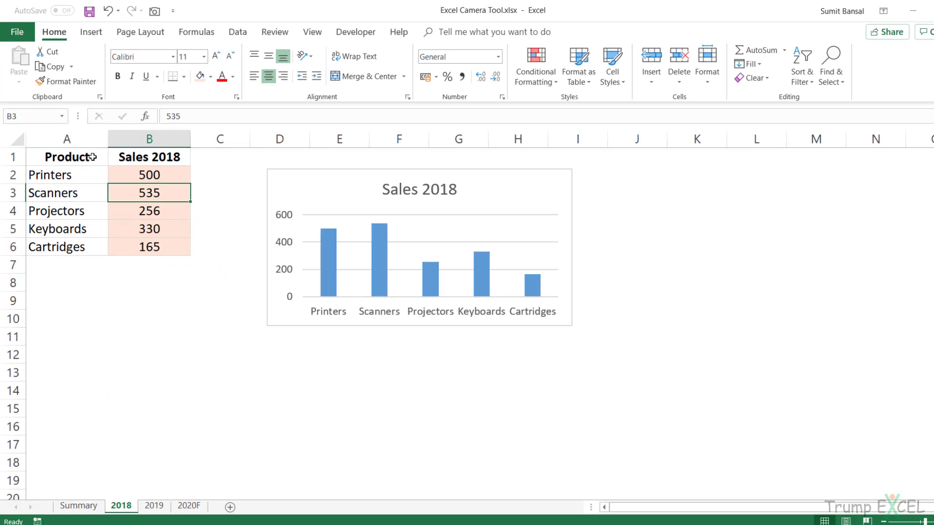
Capture A1:B6 with the Camera tool and place the linked picture below the source table, around rows 9 to 15.
{"action": "left_click_drag", "start_coordinate": [78, 156], "coordinate": [154, 237]}
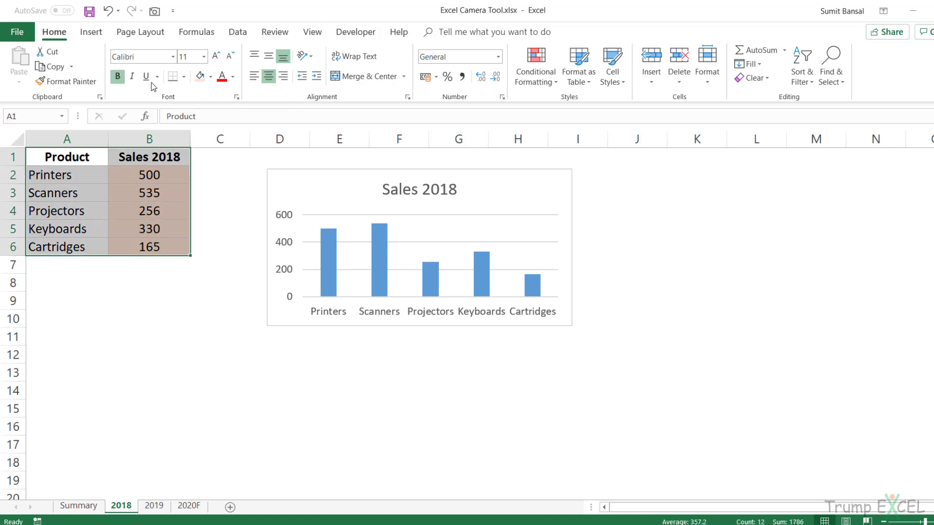
{"action": "left_click", "coordinate": [155, 12]}
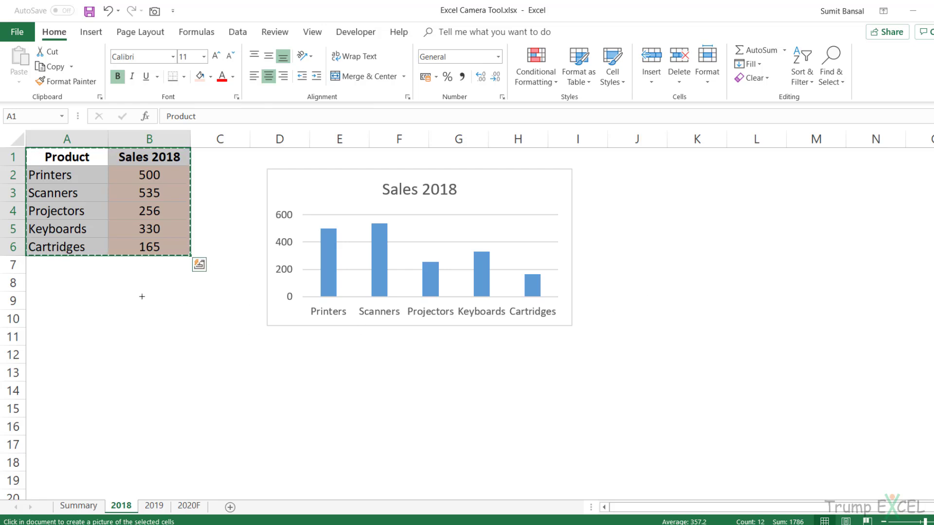
{"action": "left_click", "coordinate": [140, 319]}
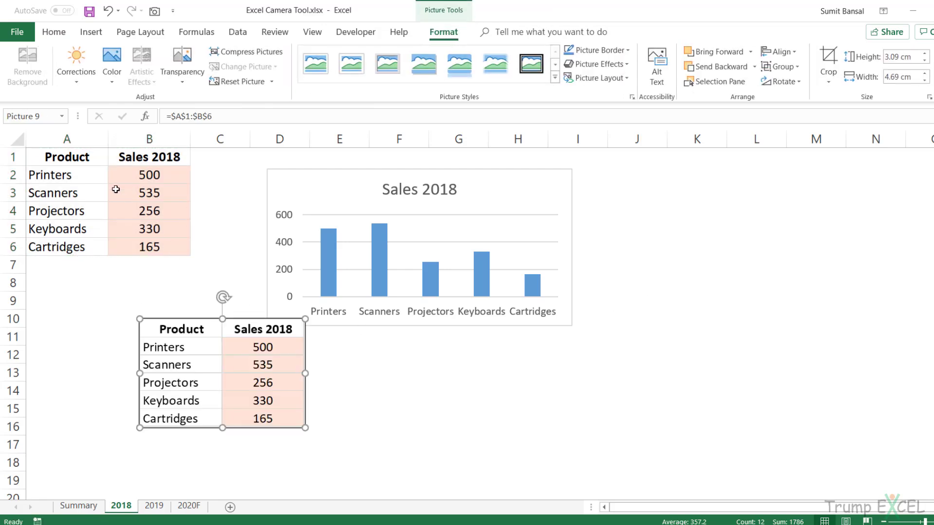
{"action": "left_click_drag", "start_coordinate": [193, 351], "coordinate": [142, 341]}
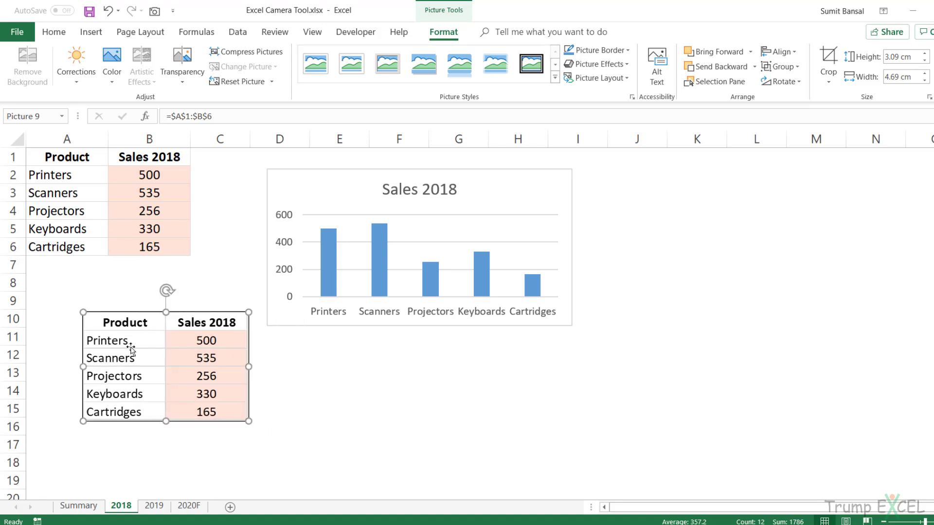
{"action": "mouse_move", "coordinate": [131, 345]}
{"action": "left_mouse_down"}
{"action": "mouse_move", "coordinate": [385, 337]}
{"action": "mouse_move", "coordinate": [515, 208]}
{"action": "mouse_move", "coordinate": [186, 294]}
{"action": "mouse_move", "coordinate": [129, 327]}
{"action": "left_mouse_up"}
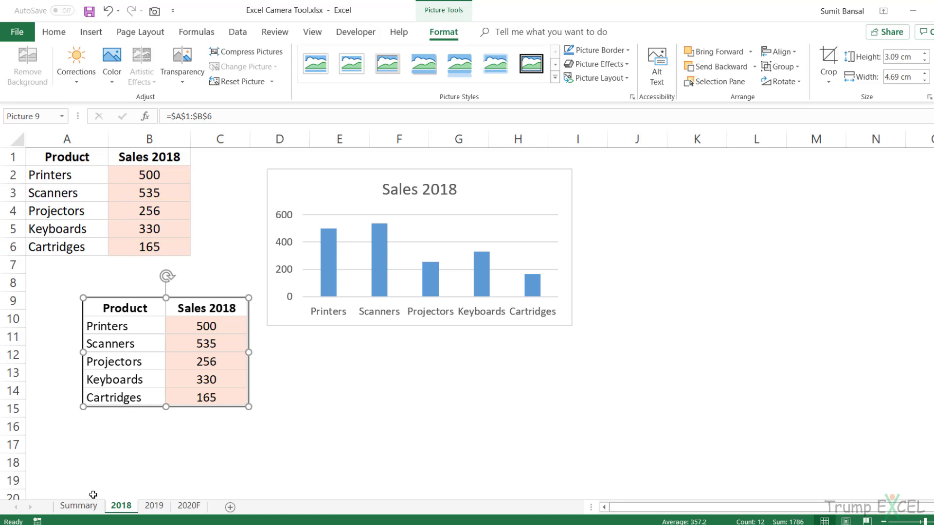
Place a Camera picture of A1:B6 on the Summary sheet near cell B2, enlarged to about 5 cm high and 7.6 cm wide.
{"action": "left_click_drag", "start_coordinate": [75, 160], "coordinate": [148, 249]}
{"action": "left_click", "coordinate": [158, 13]}
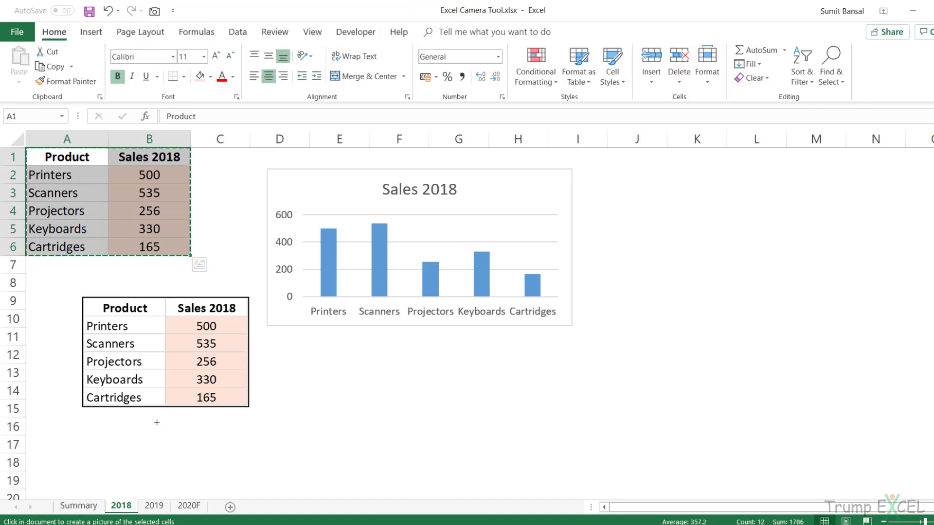
{"action": "left_click", "coordinate": [80, 506]}
{"action": "left_click", "coordinate": [103, 182]}
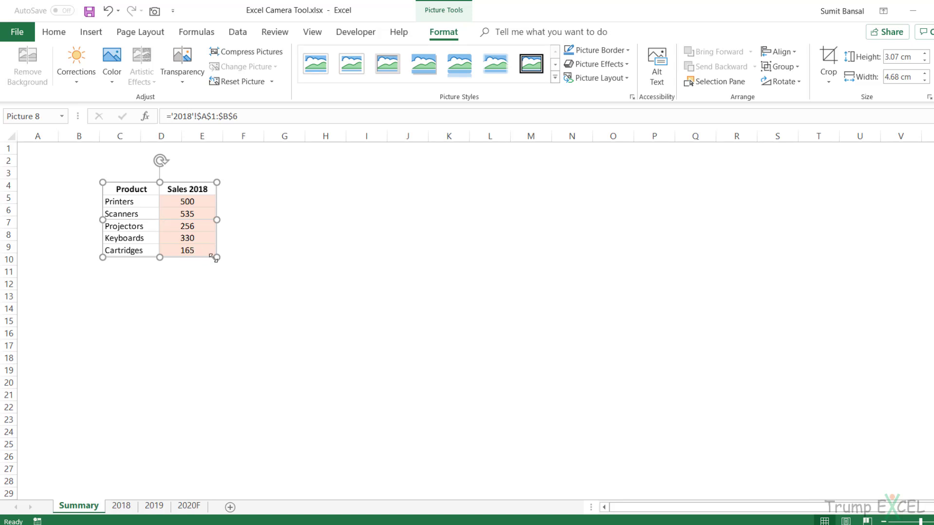
{"action": "left_click_drag", "start_coordinate": [217, 258], "coordinate": [288, 301]}
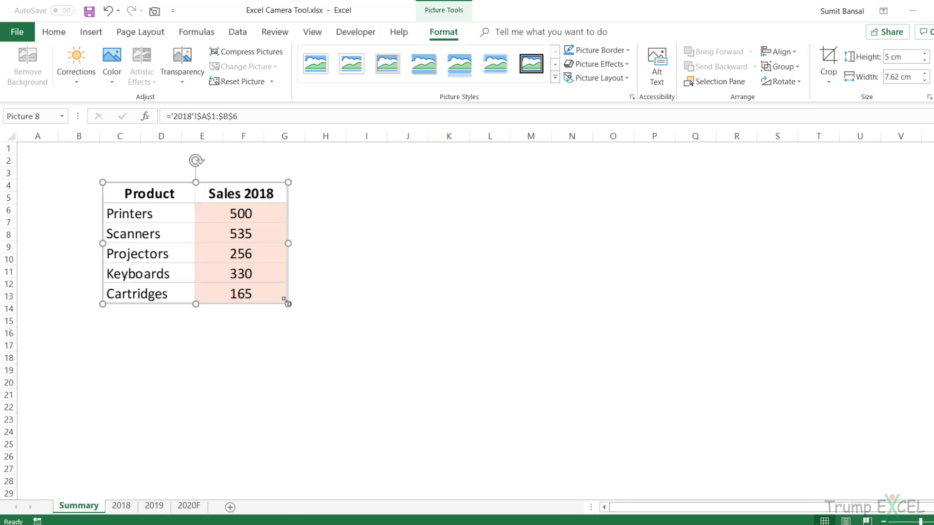
{"action": "left_click_drag", "start_coordinate": [246, 263], "coordinate": [190, 242]}
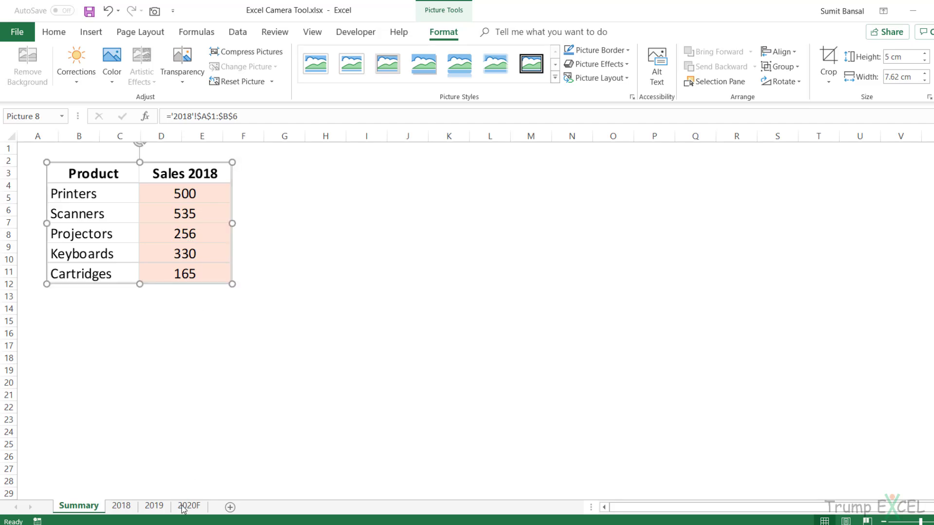
On the 2018 sheet, move the linked table picture closer under the source table, starting around row 8.
{"action": "left_click", "coordinate": [121, 505]}
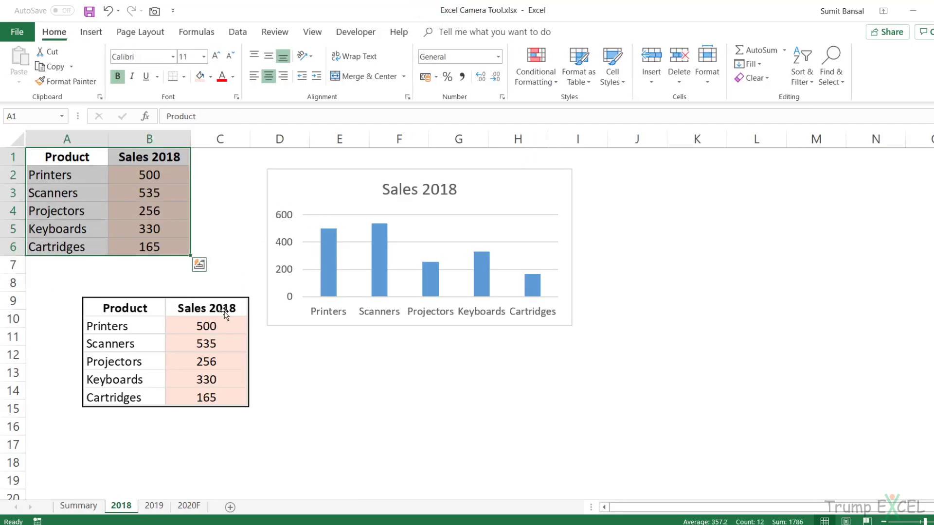
{"action": "left_click", "coordinate": [189, 309]}
{"action": "left_click_drag", "start_coordinate": [190, 309], "coordinate": [168, 305]}
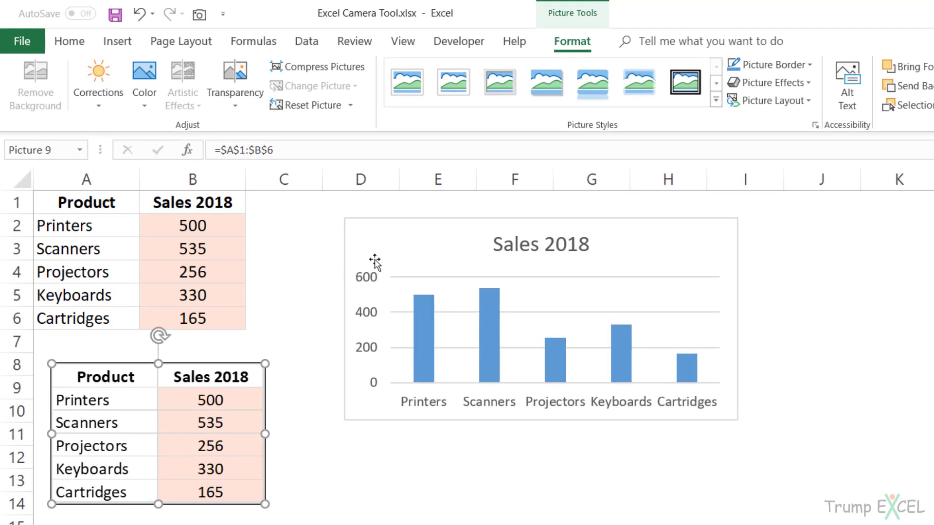
Capture the cells D1:I10 behind the chart with the Camera tool and place the picture beside the table on the Summary sheet.
{"action": "left_click", "coordinate": [367, 224]}
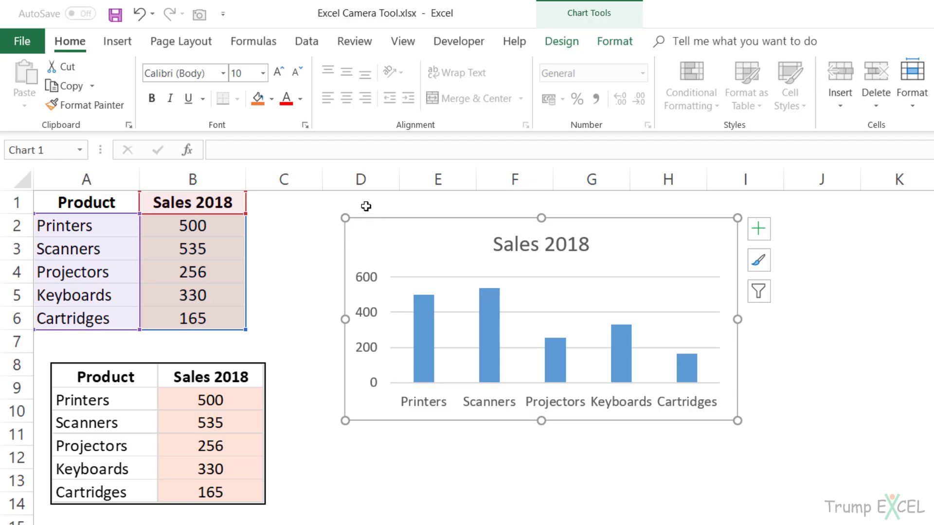
{"action": "left_click_drag", "start_coordinate": [365, 204], "coordinate": [745, 420]}
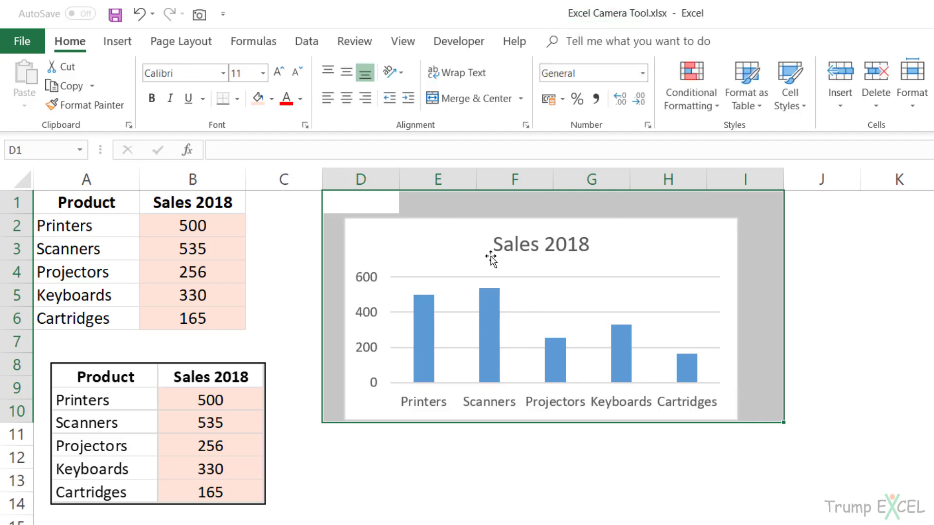
{"action": "left_click", "coordinate": [202, 19]}
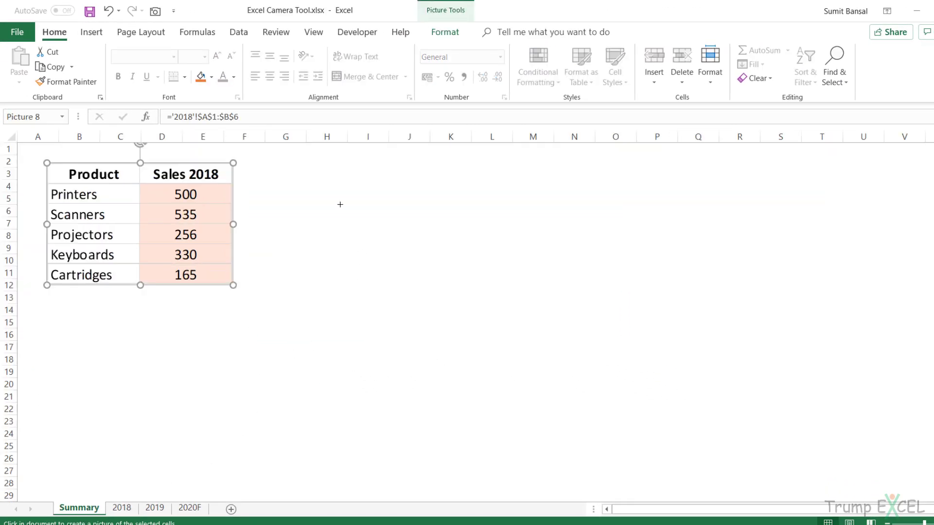
{"action": "left_click", "coordinate": [340, 204]}
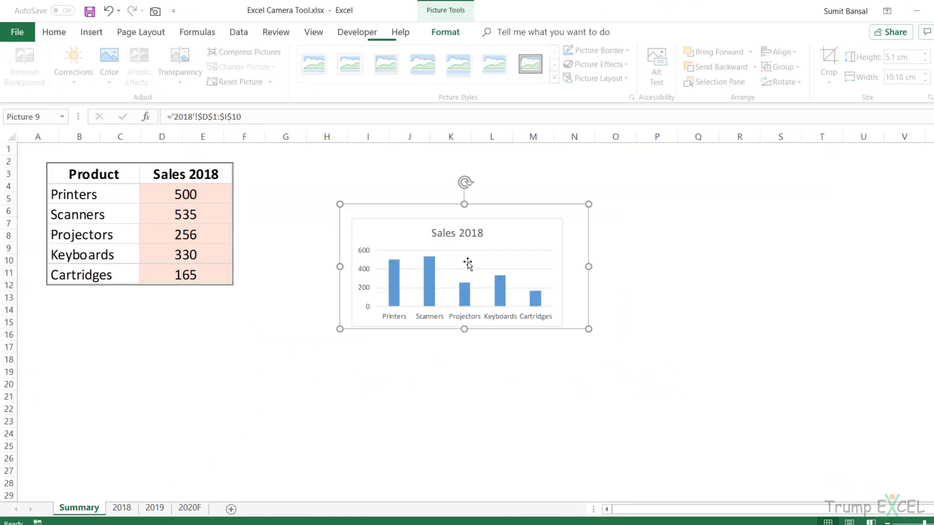
{"action": "left_click_drag", "start_coordinate": [439, 207], "coordinate": [467, 187]}
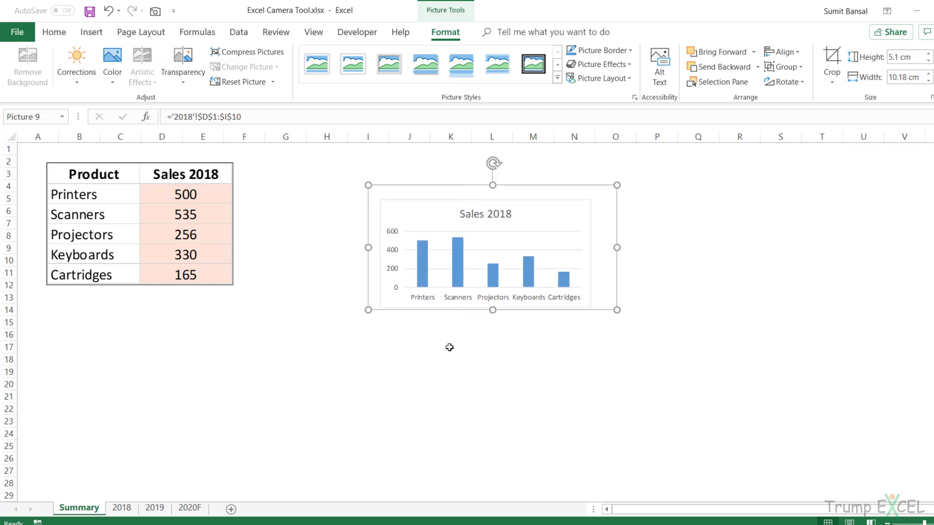
Crop the empty margins off the right, top and left of the chart picture on the Summary sheet, leaving it about 4.64 cm high.
{"action": "left_click", "coordinate": [450, 369]}
{"action": "left_click", "coordinate": [535, 210]}
{"action": "left_click", "coordinate": [832, 63]}
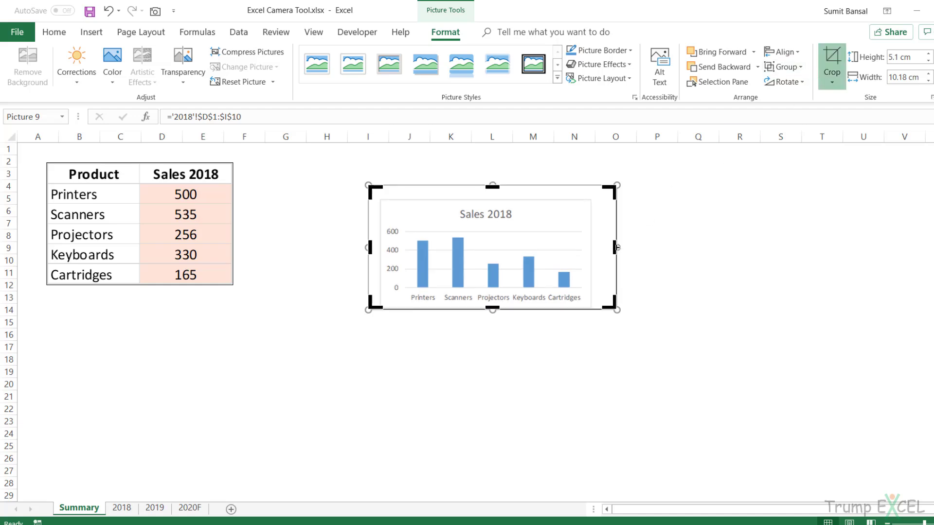
{"action": "left_click_drag", "start_coordinate": [616, 248], "coordinate": [593, 248]}
{"action": "left_click_drag", "start_coordinate": [480, 190], "coordinate": [452, 198]}
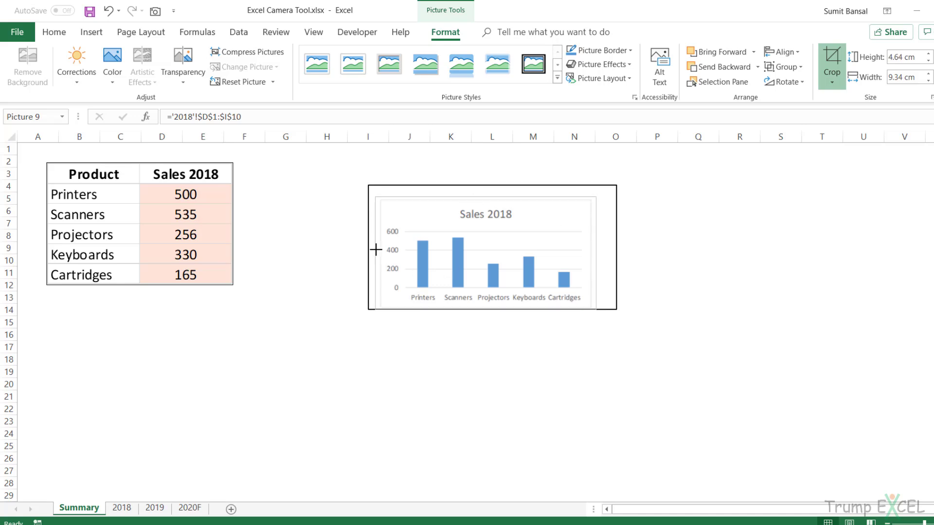
{"action": "left_click", "coordinate": [481, 358]}
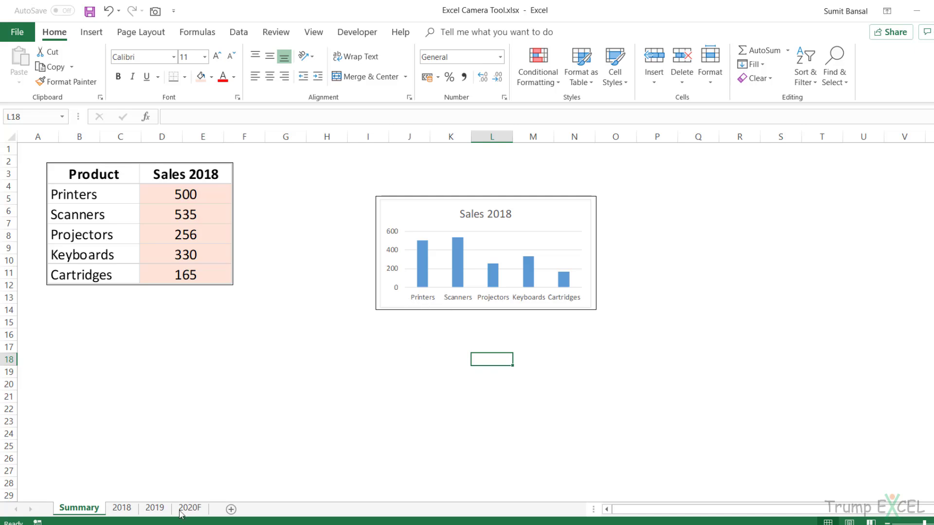
Set the Printers sales in B2 of the 2018 sheet to 100 and check the linked pictures on the Summary sheet.
{"action": "left_click", "coordinate": [122, 508]}
{"action": "left_click", "coordinate": [164, 180]}
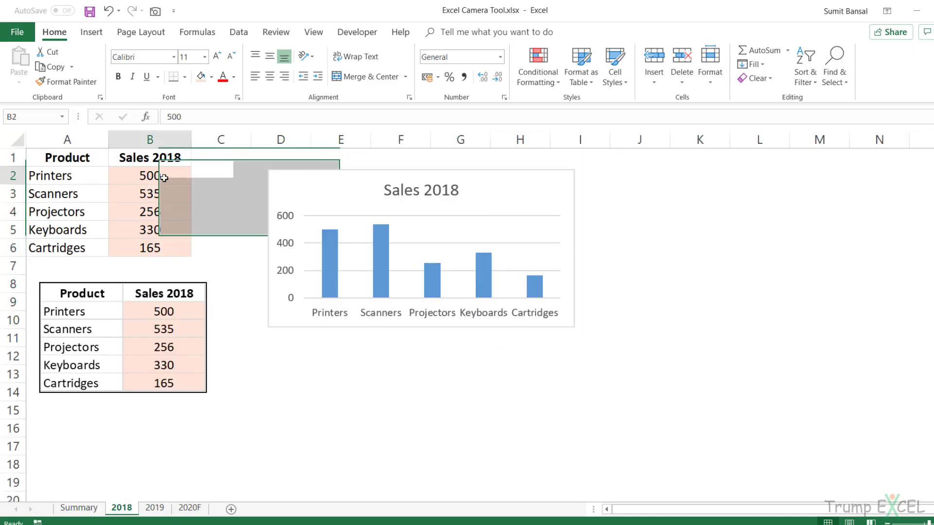
{"action": "type", "text": "100"}
{"action": "key", "text": "Return"}
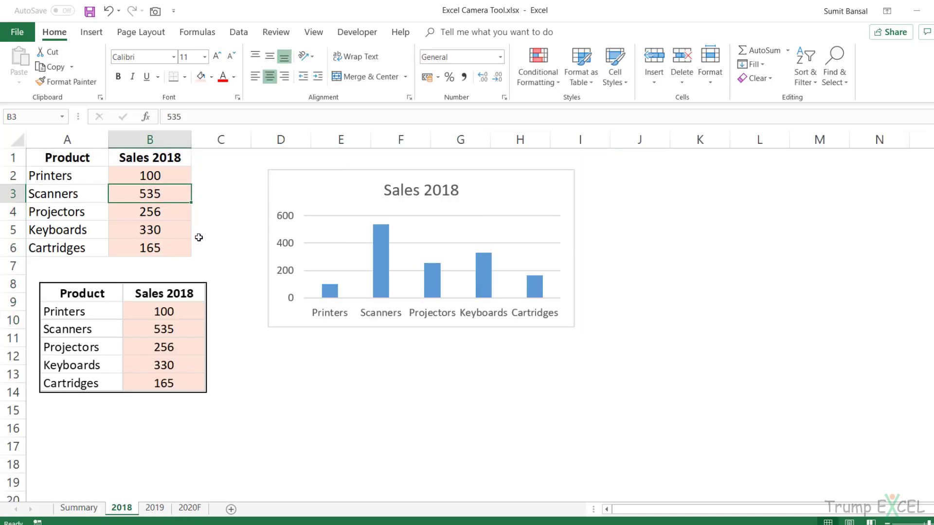
{"action": "left_click", "coordinate": [78, 507]}
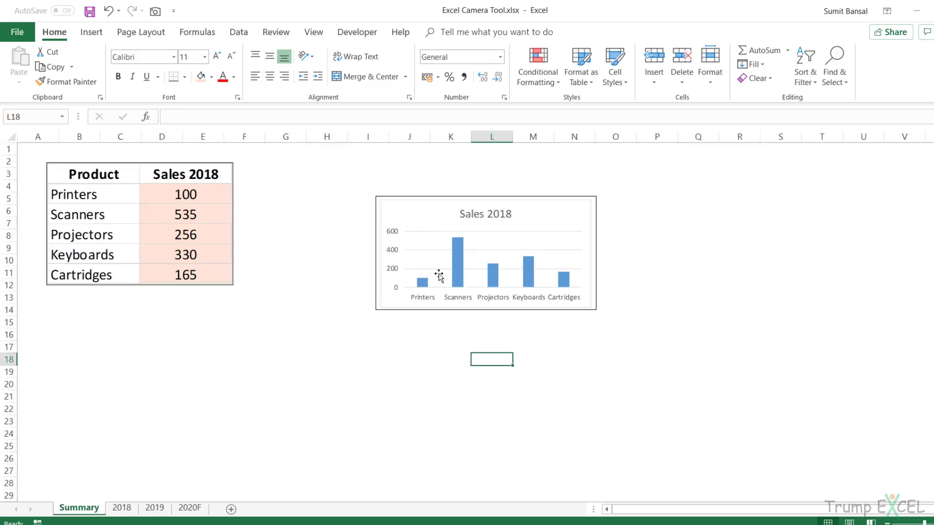
Copy A1:B6 on the 2018 sheet, paste it as a Linked Picture and place it right of the chart, around columns J to L, rows 3 to 8.
{"action": "left_click", "coordinate": [121, 507]}
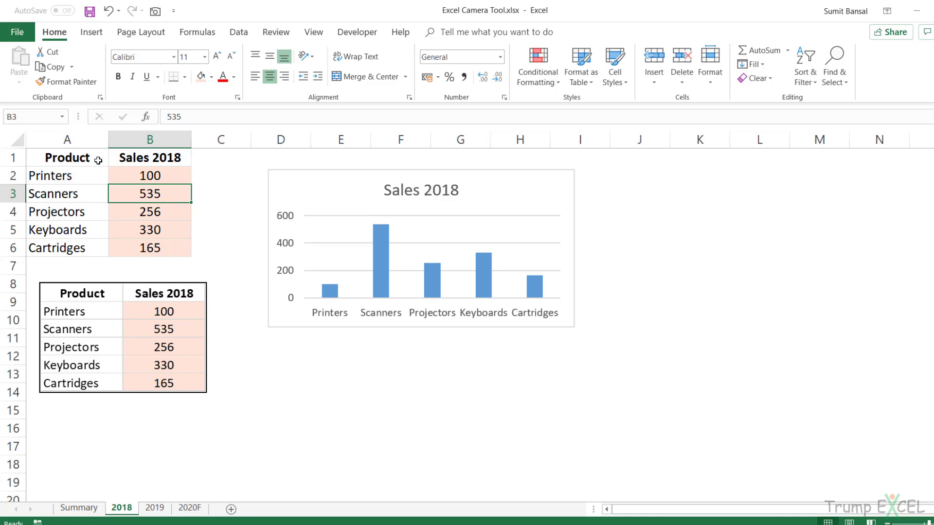
{"action": "left_click_drag", "start_coordinate": [98, 161], "coordinate": [124, 235]}
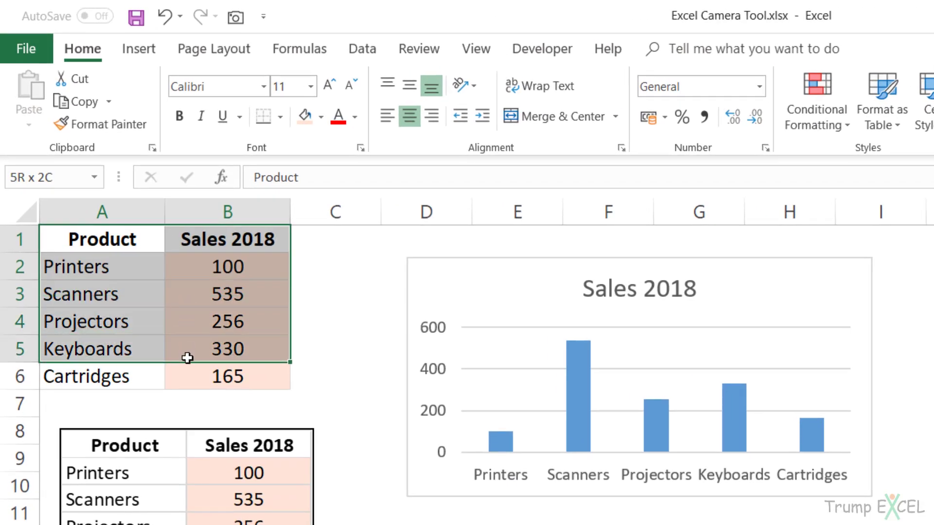
{"action": "left_click_drag", "start_coordinate": [187, 357], "coordinate": [186, 369]}
{"action": "key", "text": "ctrl+c"}
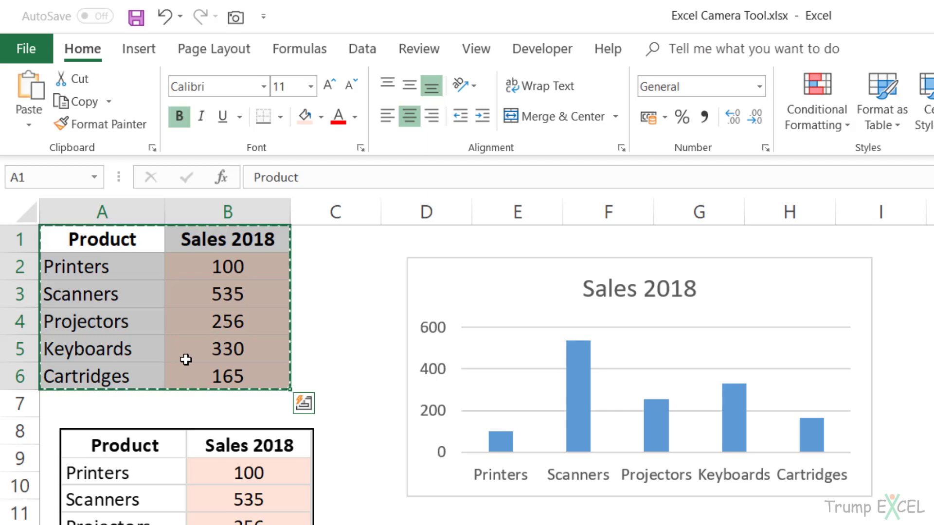
{"action": "left_click", "coordinate": [35, 127]}
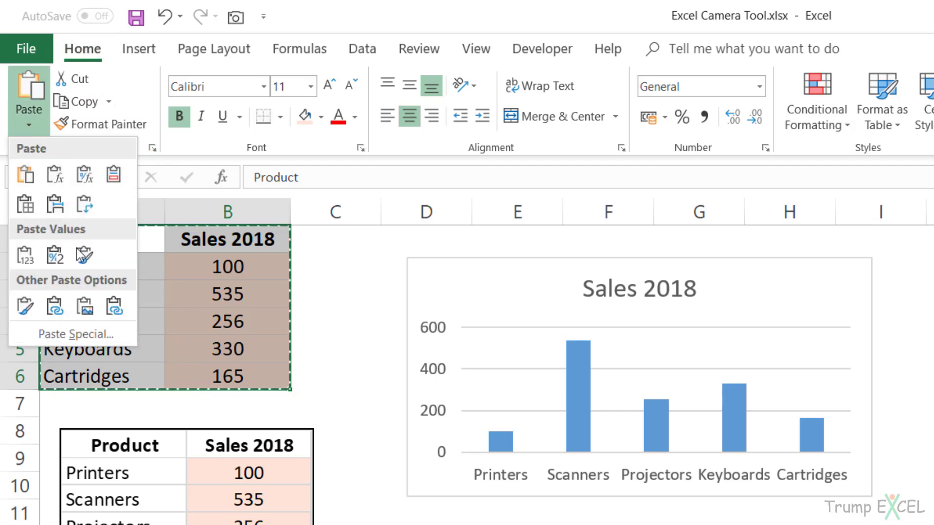
{"action": "left_click", "coordinate": [115, 308]}
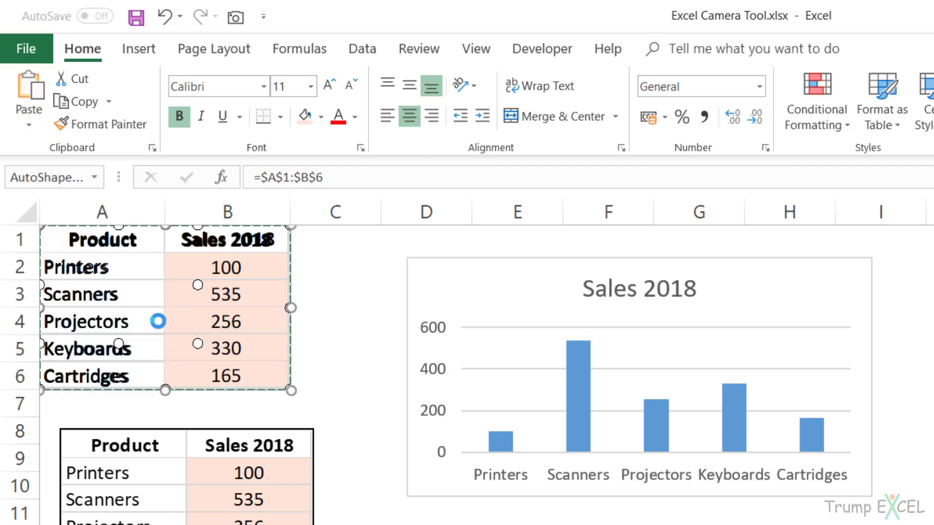
{"action": "left_click_drag", "start_coordinate": [206, 232], "coordinate": [820, 270]}
{"action": "left_click", "coordinate": [709, 365]}
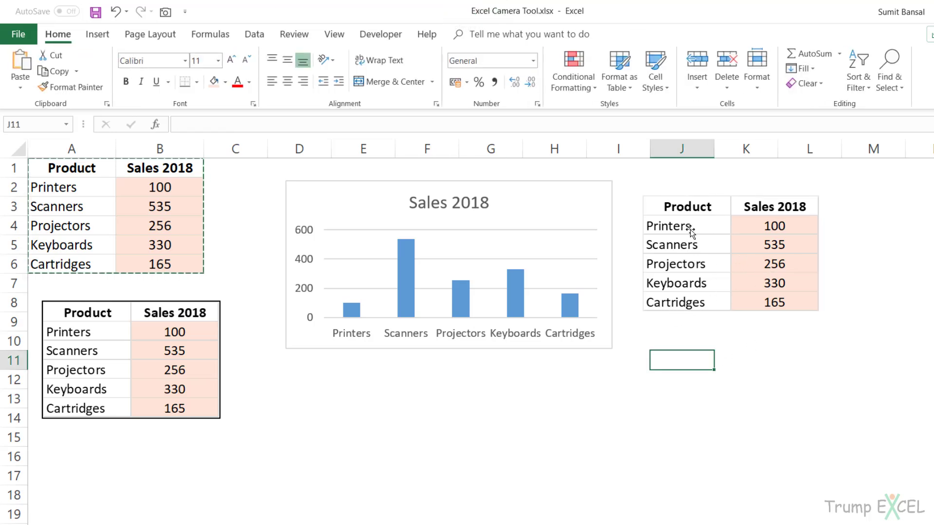
Set the Printers sales in B2 of the source table on the 2018 sheet to 500.
{"action": "left_click", "coordinate": [179, 188]}
{"action": "type", "text": "500"}
{"action": "key", "text": "Return"}
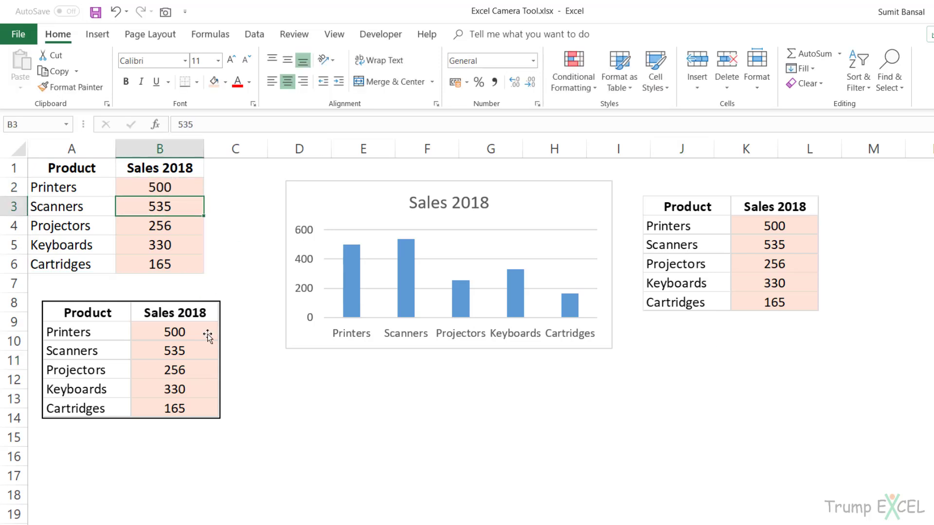